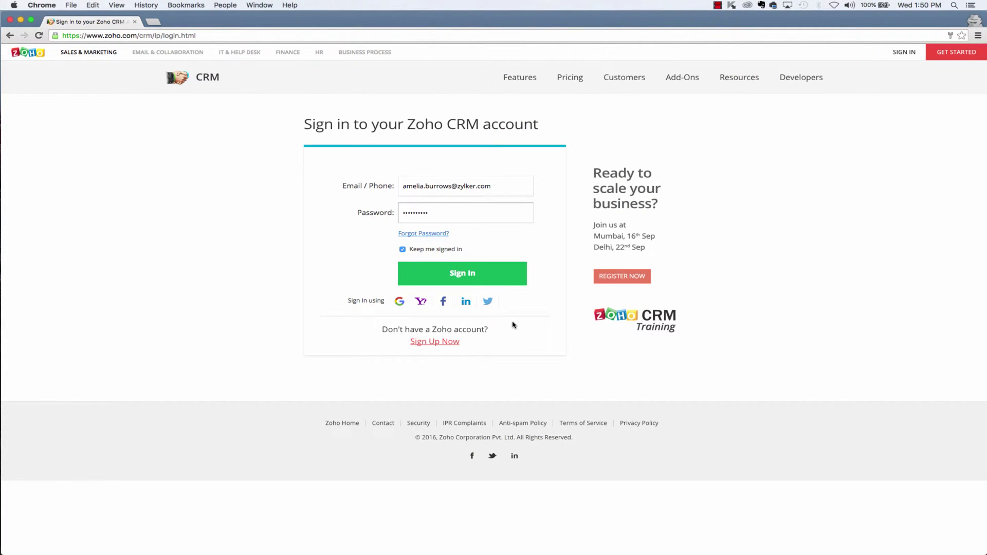
Step: Sign in to Zoho CRM and reach the Marketplace page under Setup's Extensions & APIs
{"action": "left_click", "coordinate": [466, 278]}
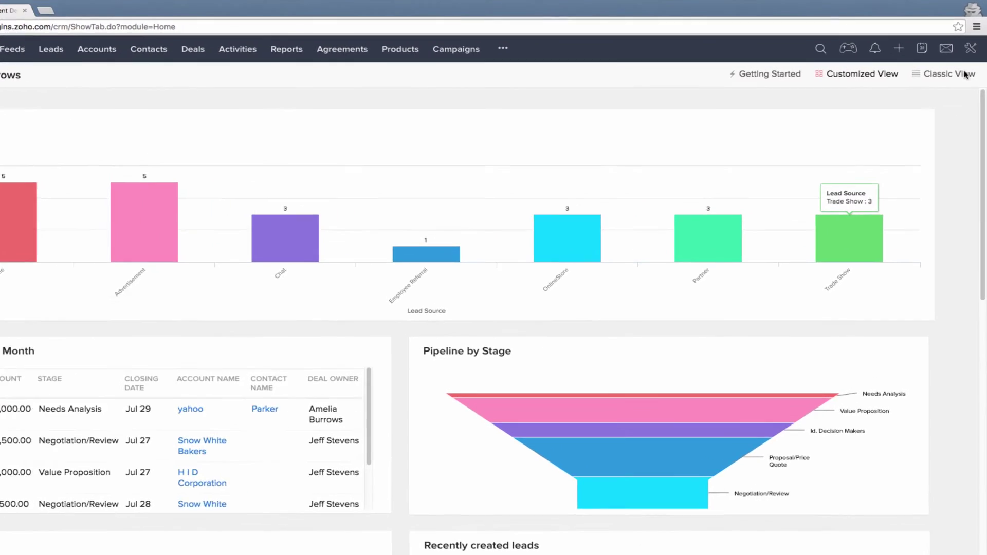
{"action": "left_click", "coordinate": [970, 48]}
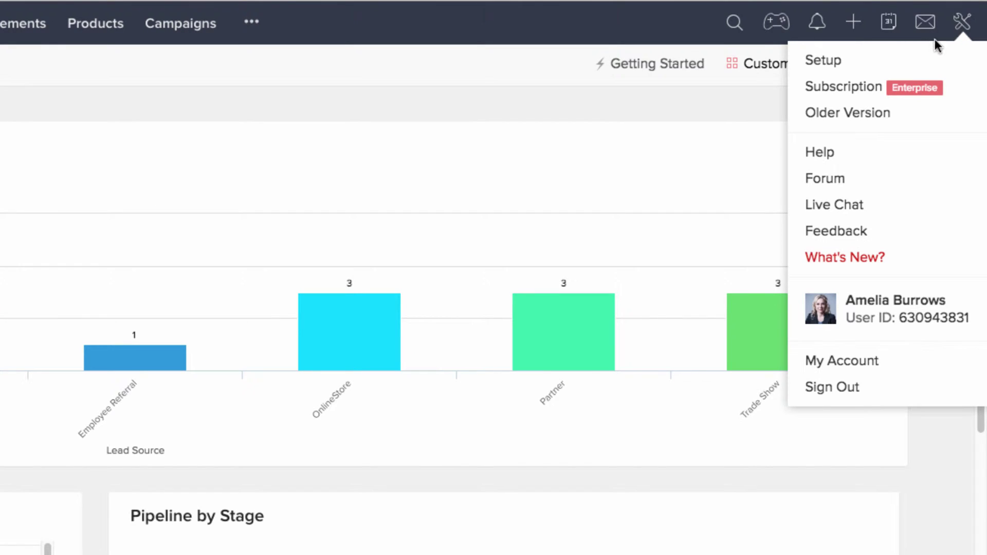
{"action": "left_click", "coordinate": [869, 62]}
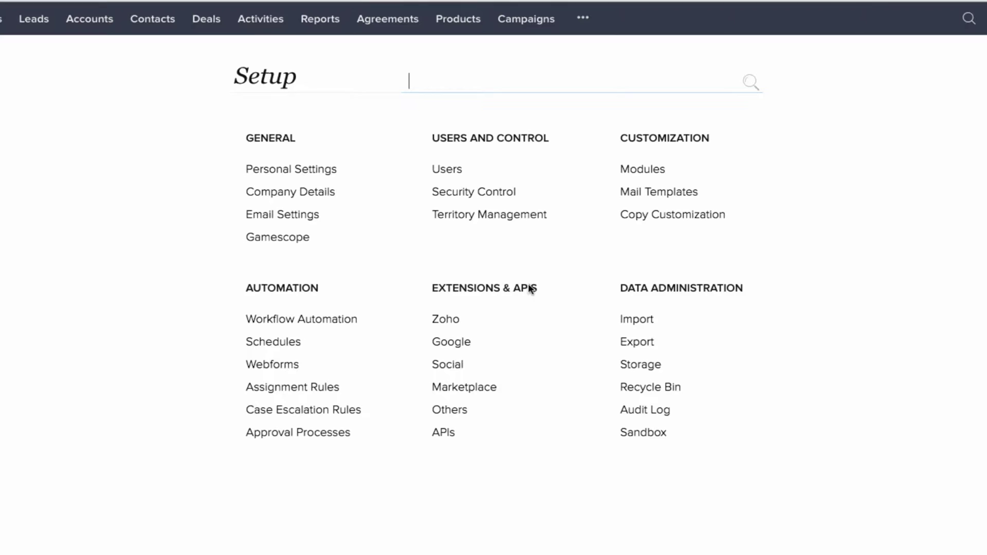
{"action": "left_click", "coordinate": [464, 389]}
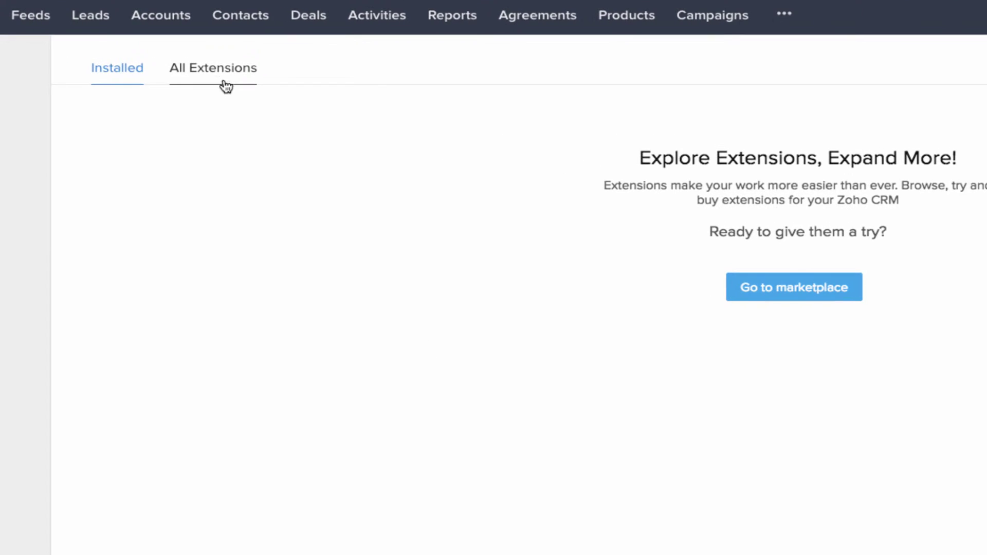
Step: Find 'Adobe Sign' among all extensions and install it for admins only
{"action": "left_click", "coordinate": [222, 82]}
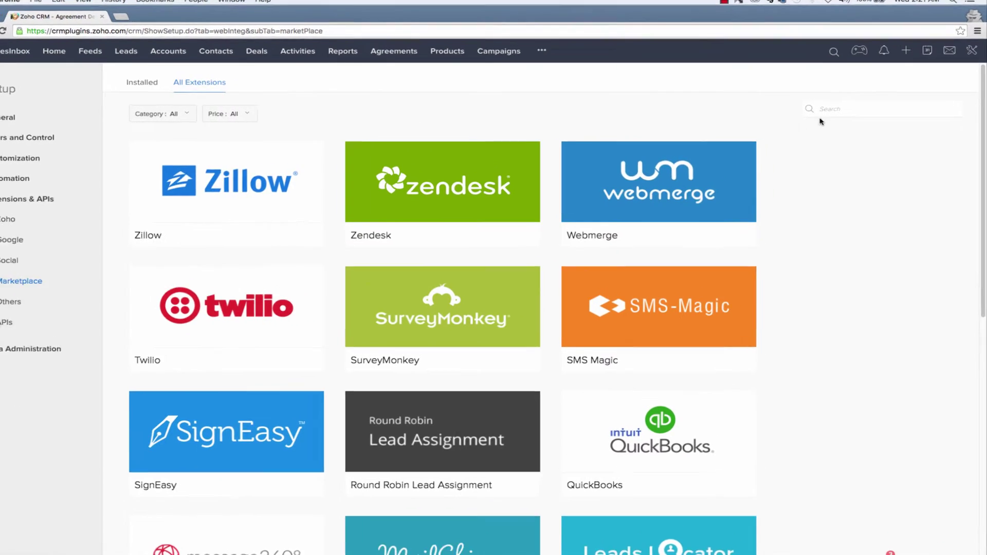
{"action": "left_click", "coordinate": [822, 110]}
{"action": "type", "text": "Adobe Sign"}
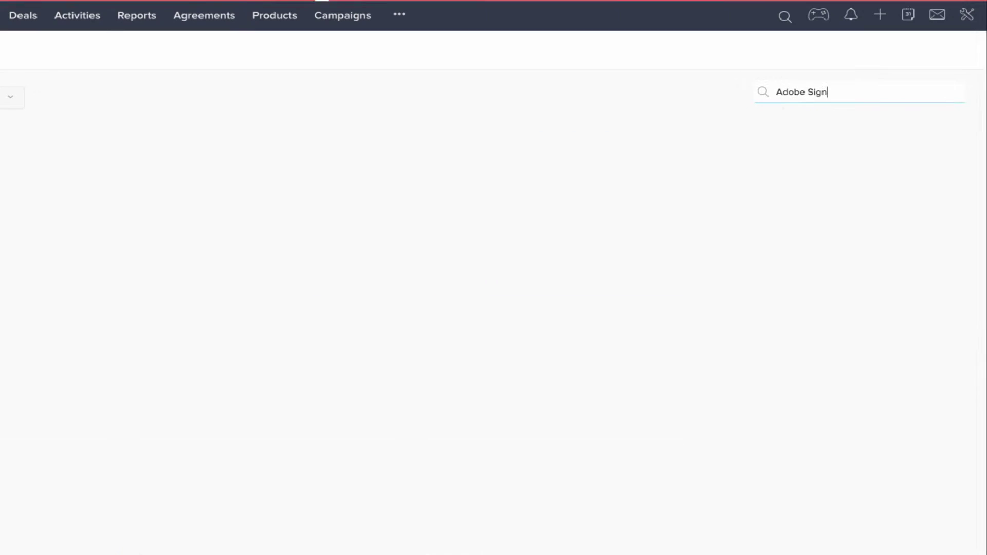
{"action": "left_click", "coordinate": [172, 245]}
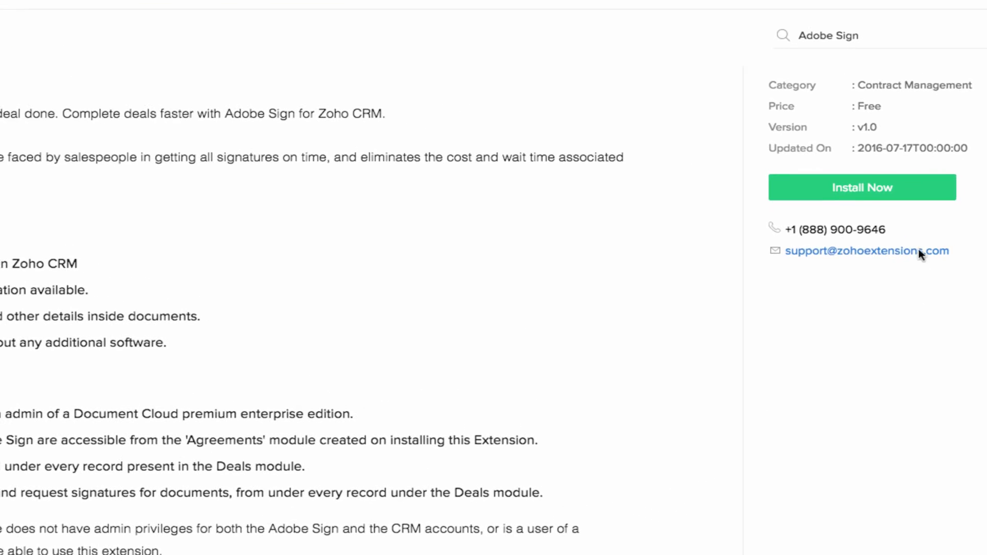
{"action": "left_click", "coordinate": [873, 189]}
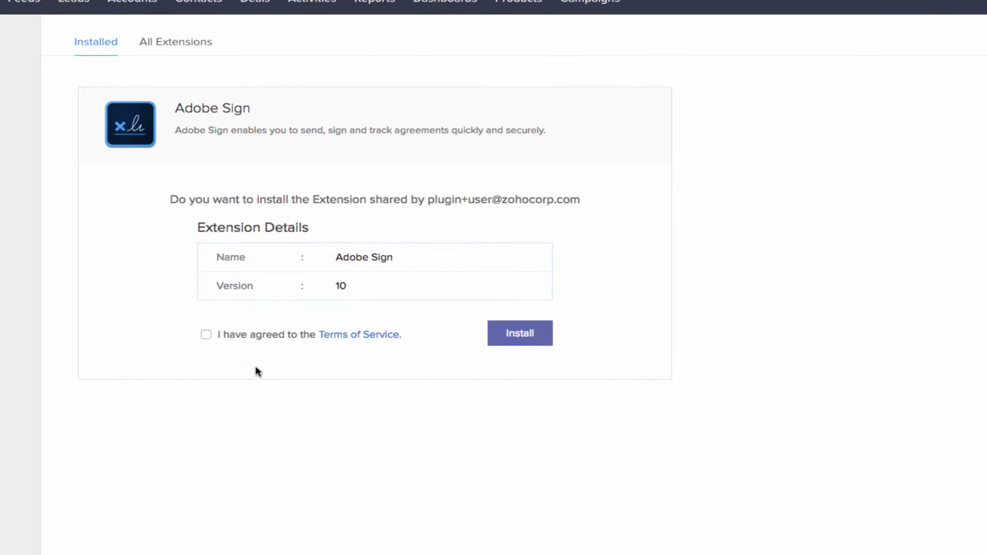
{"action": "left_click", "coordinate": [517, 339]}
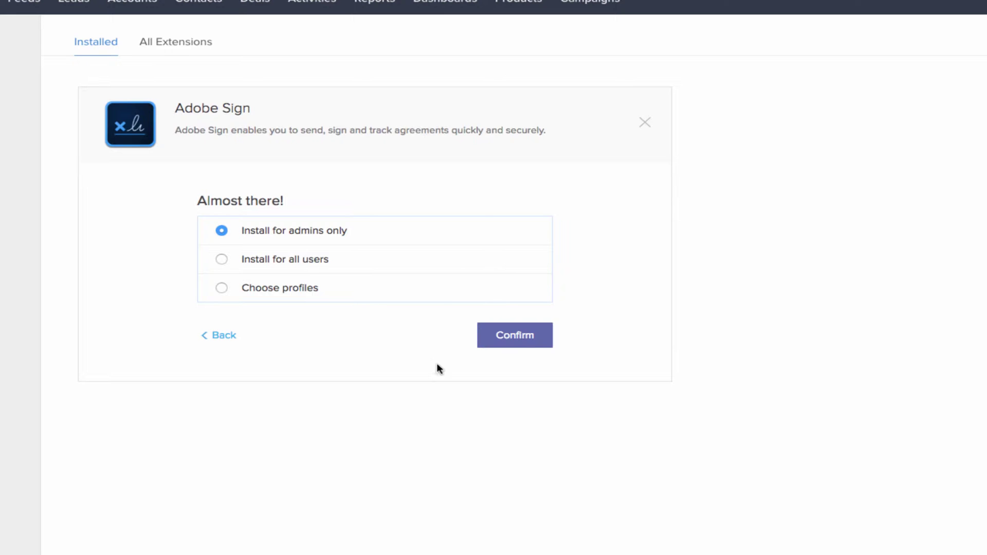
{"action": "left_click", "coordinate": [521, 337]}
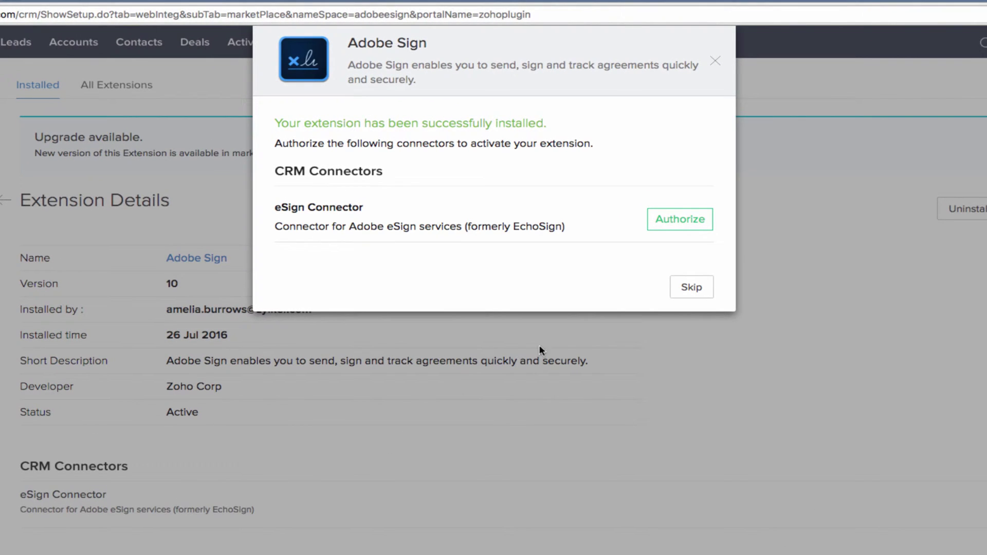
Step: Authorize the eSign Connector by signing in with the Adobe Sign account's email and password, then finish
{"action": "left_click", "coordinate": [673, 219]}
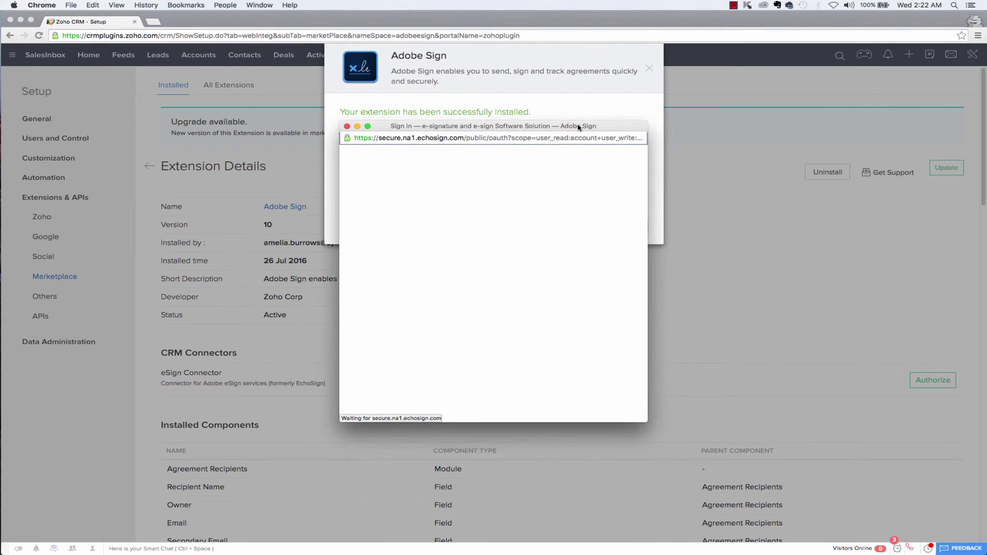
{"action": "left_click_drag", "start_coordinate": [578, 127], "coordinate": [587, 82]}
{"action": "key", "text": "Tab"}
{"action": "type", "text": "****"}
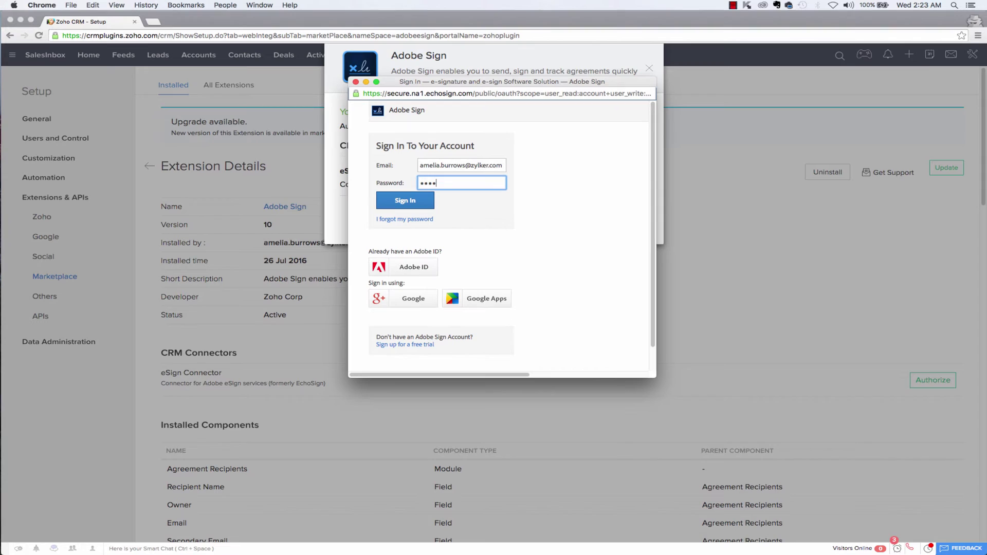
{"action": "type", "text": "*****"}
{"action": "left_click", "coordinate": [404, 205]}
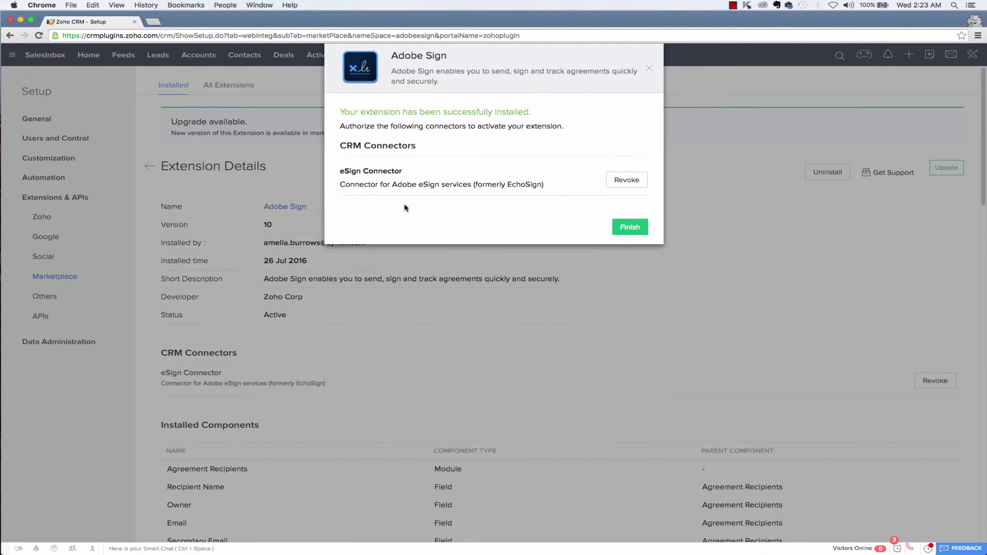
{"action": "left_click", "coordinate": [630, 227]}
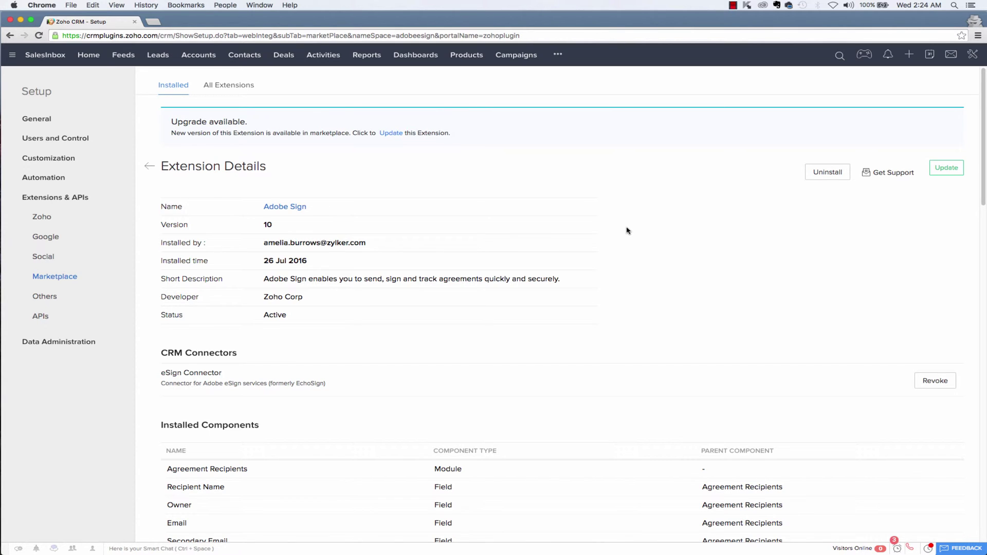
Step: Open the '150 User Widget' deal and start Send for eSign, centring the agreement form
{"action": "left_click", "coordinate": [281, 55]}
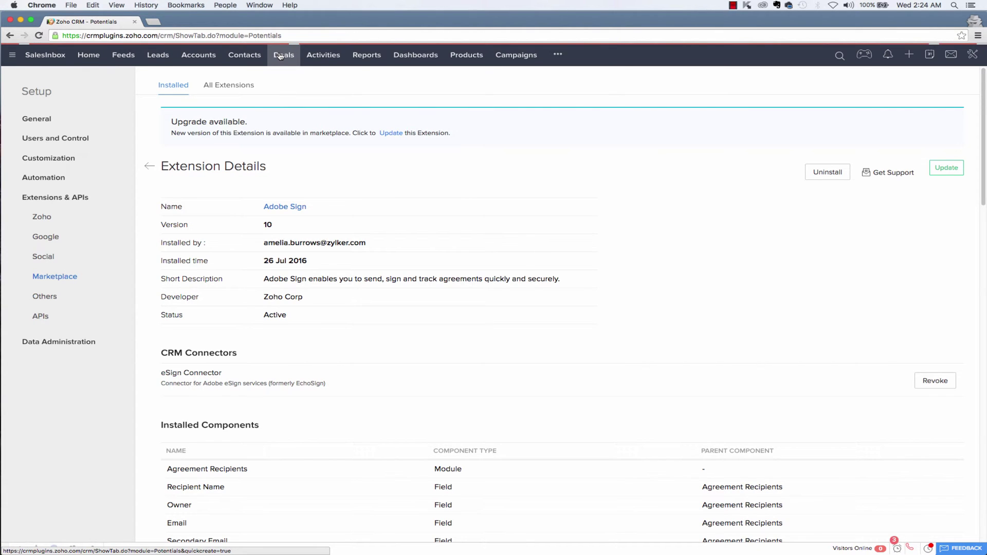
{"action": "left_click", "coordinate": [154, 129]}
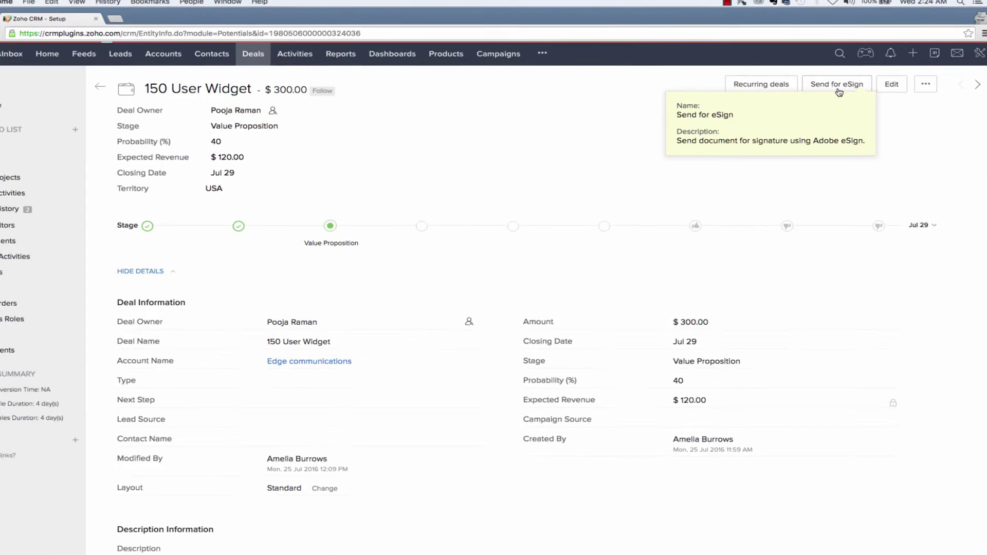
{"action": "left_click", "coordinate": [838, 86]}
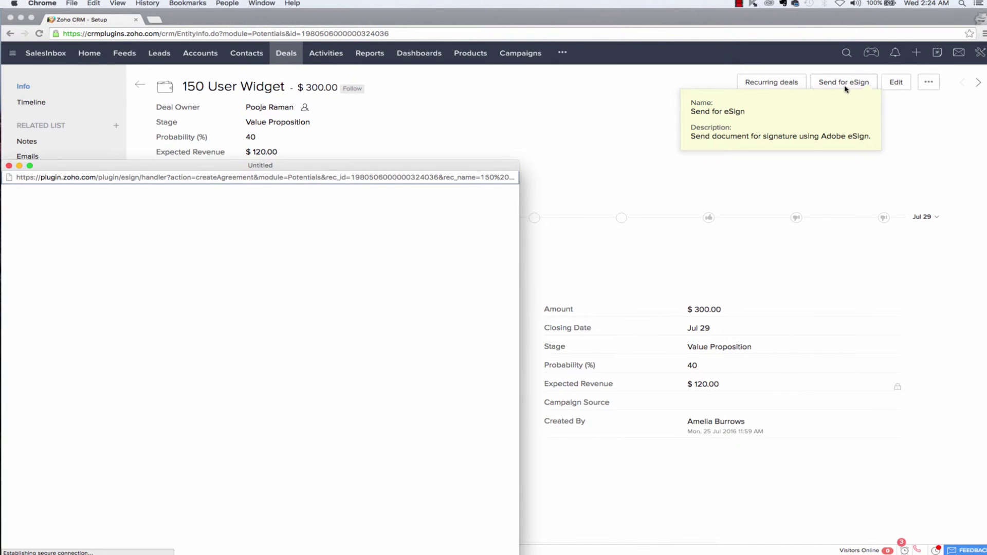
{"action": "left_click_drag", "start_coordinate": [475, 168], "coordinate": [672, 91]}
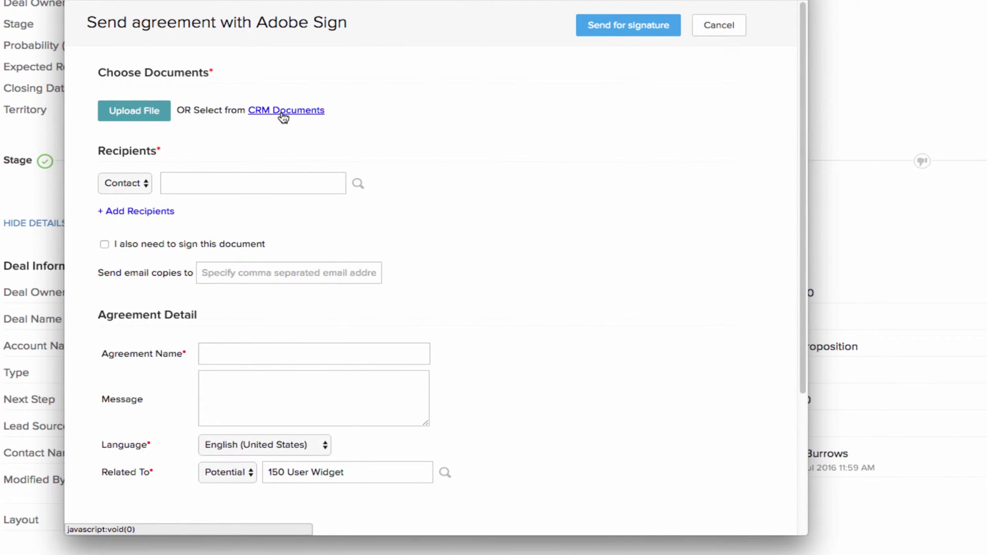
Step: Attach samplecontract.pdf and choose the first listed contact as the recipient
{"action": "left_click", "coordinate": [147, 116]}
{"action": "double_click", "coordinate": [359, 22]}
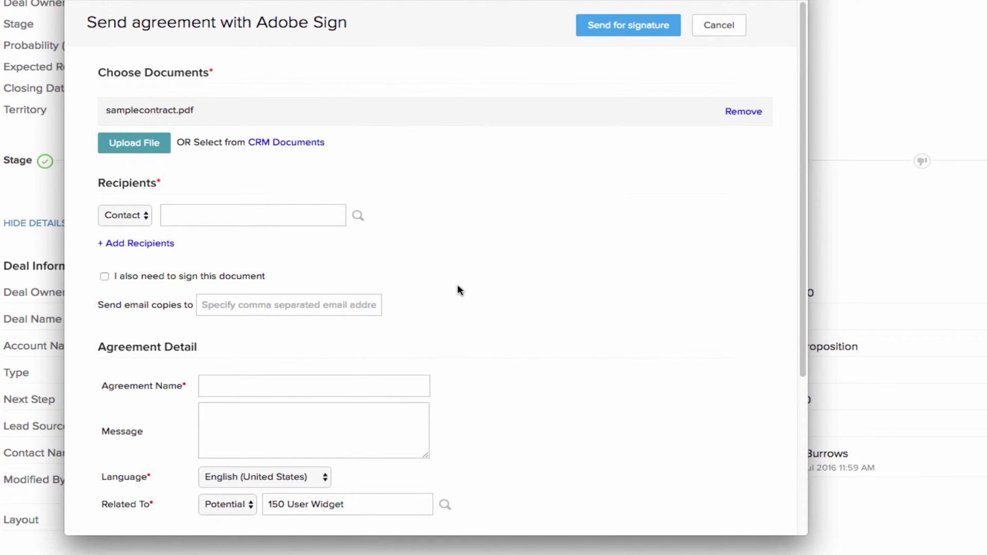
{"action": "left_click", "coordinate": [358, 216]}
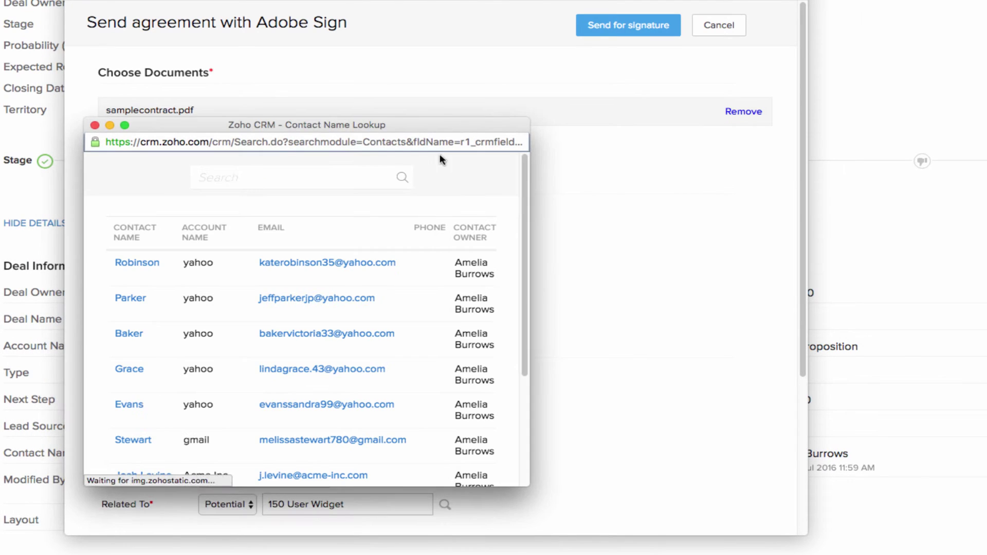
{"action": "left_click", "coordinate": [138, 262]}
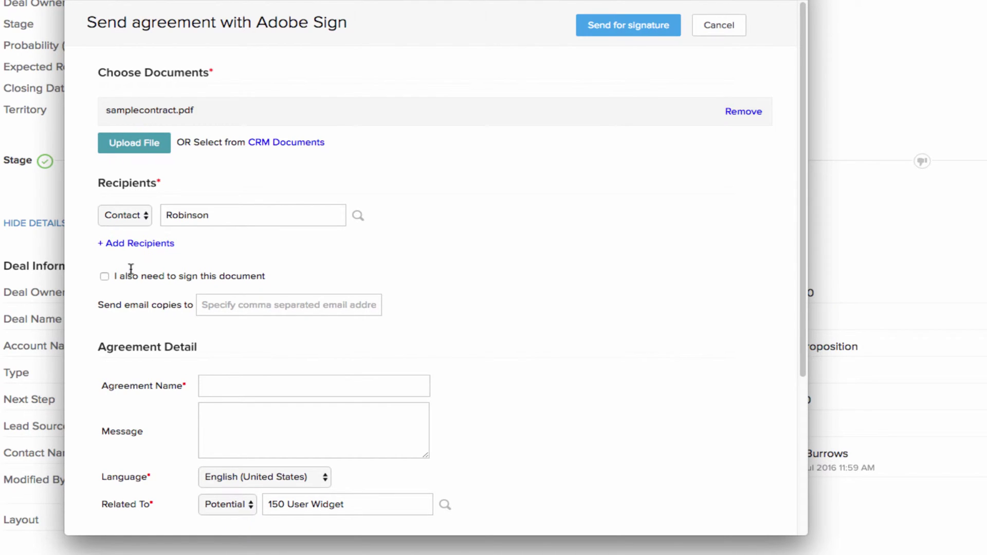
Step: Add yourself as a signer too, with your signing order set to Last
{"action": "left_click", "coordinate": [105, 277]}
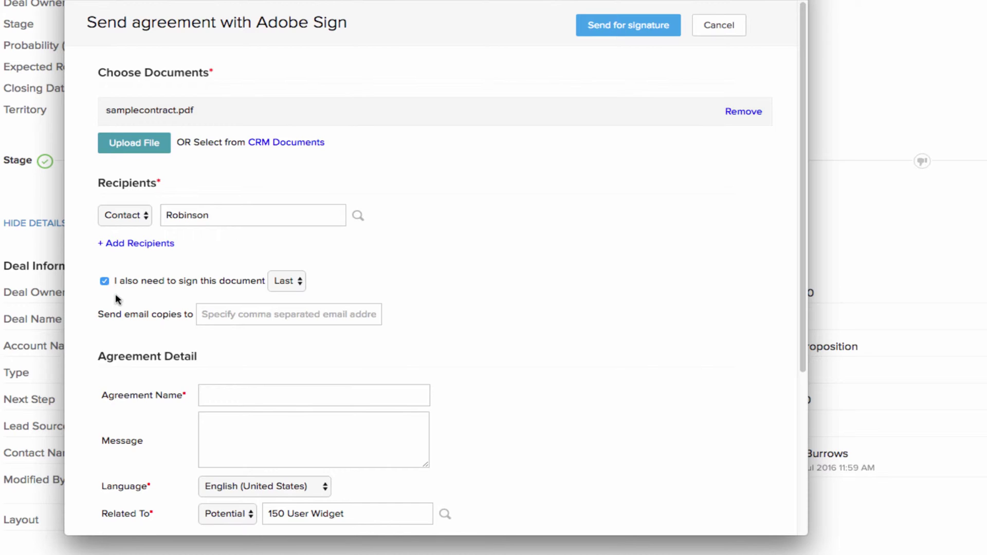
{"action": "left_click", "coordinate": [285, 286]}
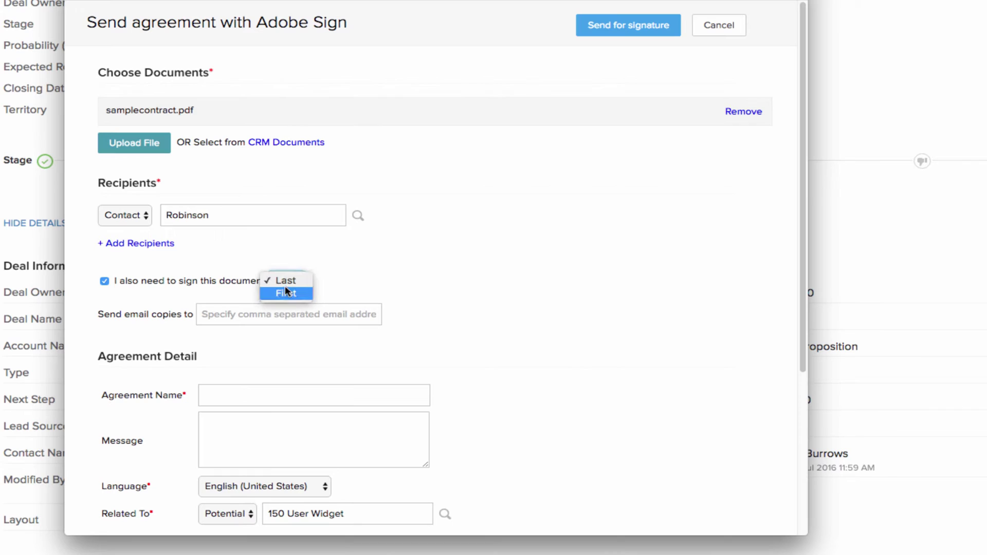
{"action": "left_click", "coordinate": [300, 294]}
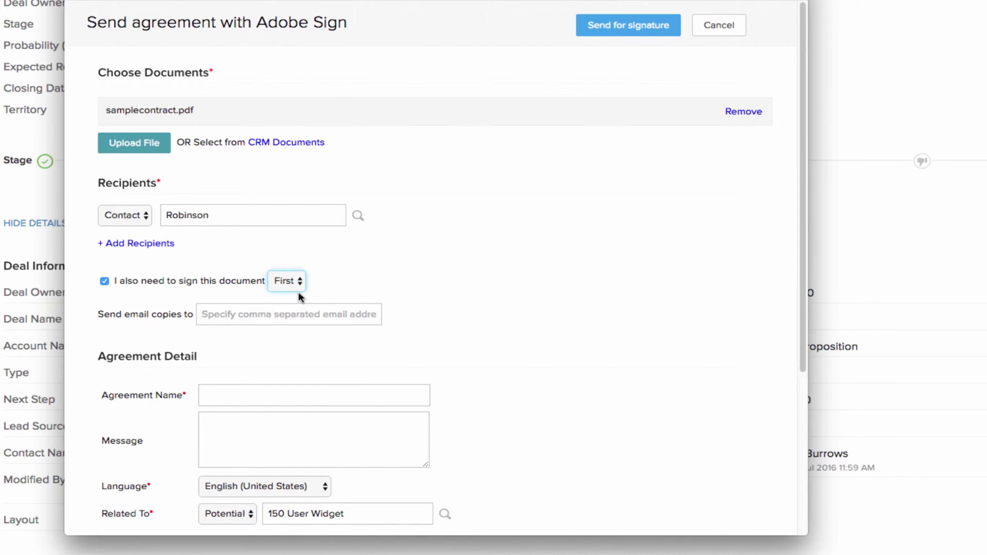
{"action": "left_click", "coordinate": [291, 283]}
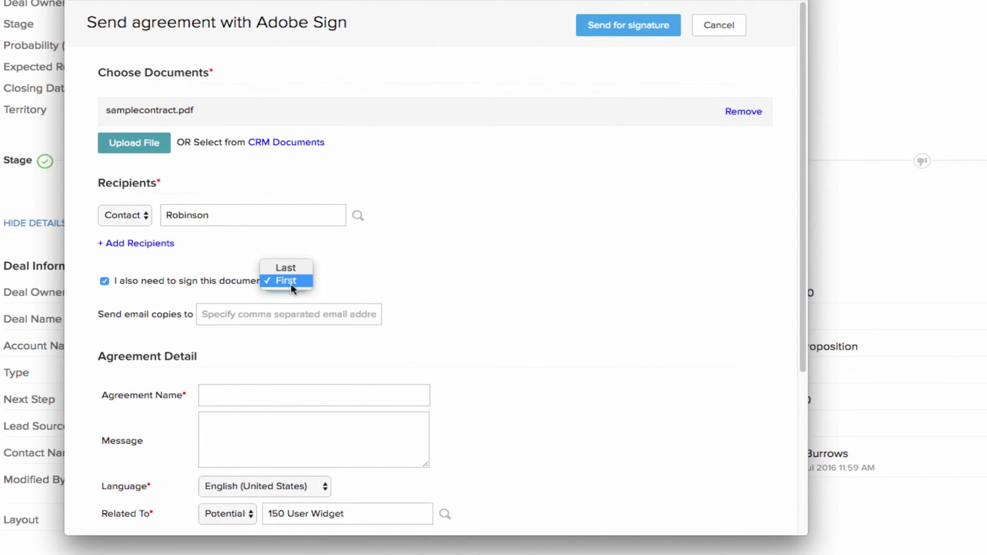
{"action": "left_click", "coordinate": [287, 269]}
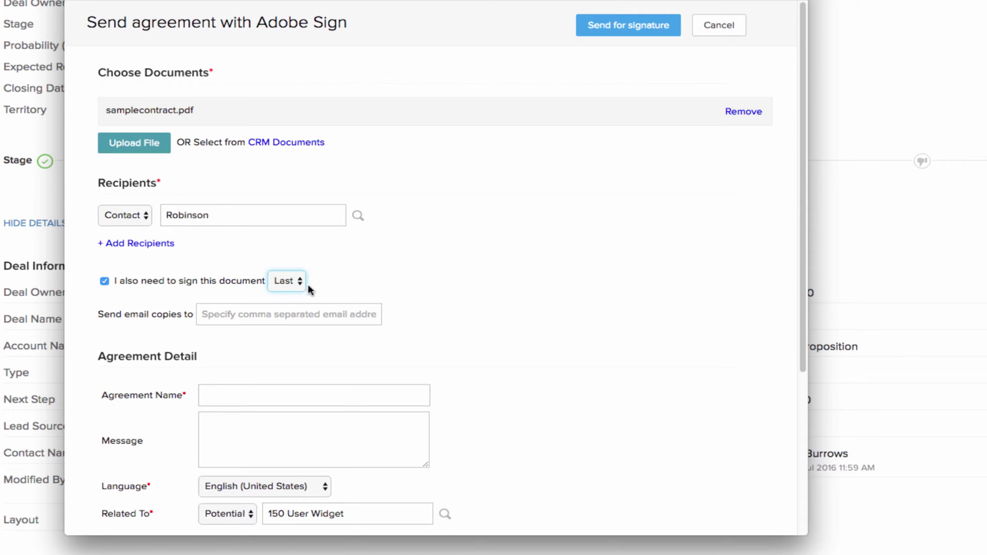
{"action": "left_click", "coordinate": [350, 316]}
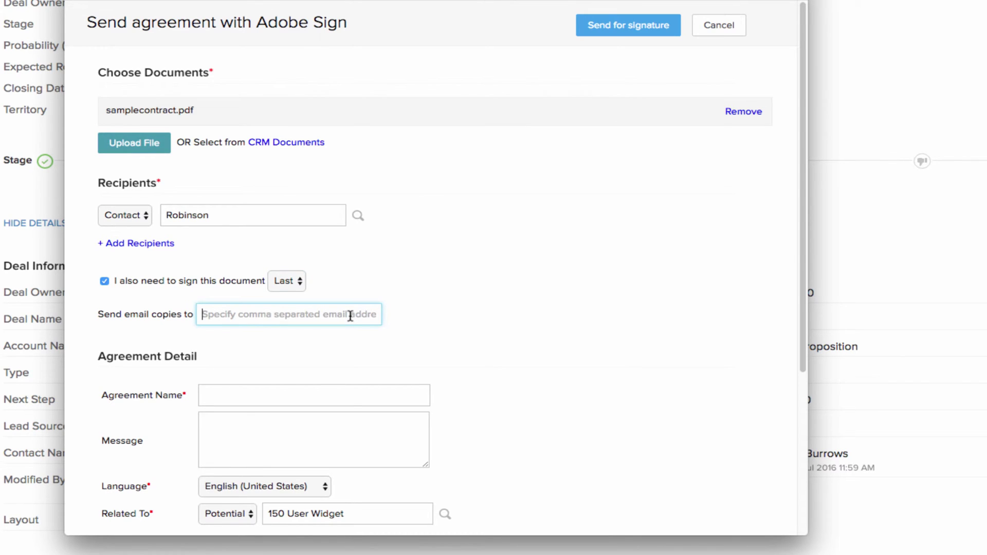
{"action": "scroll", "coordinate": [355, 392], "scroll_direction": "down", "scroll_amount": 5}
Step: Name the agreement 'Sample' with message 'Sample Message', keeping Related To as Potential
{"action": "left_click", "coordinate": [293, 169]}
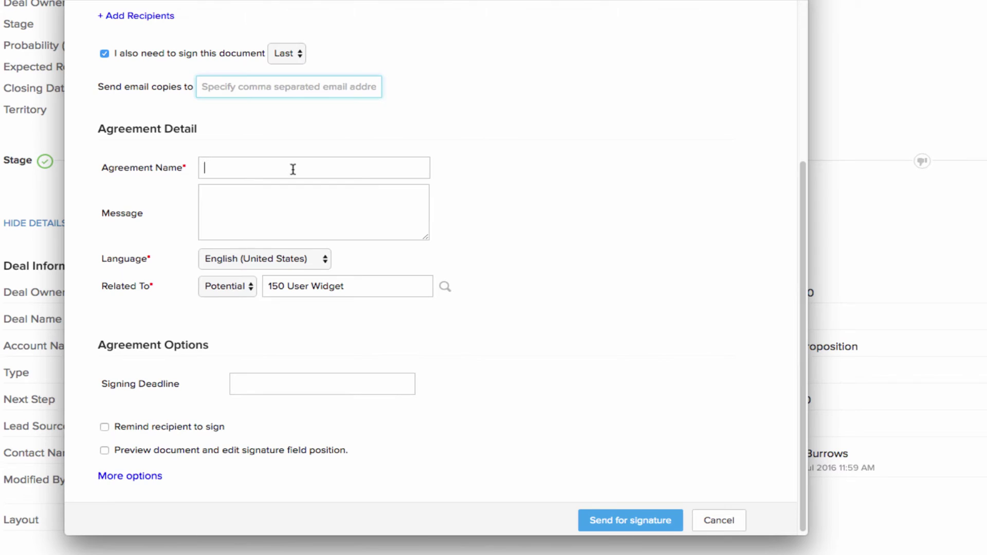
{"action": "type", "text": "Sample"}
{"action": "left_click", "coordinate": [300, 201]}
{"action": "type", "text": "Samp"}
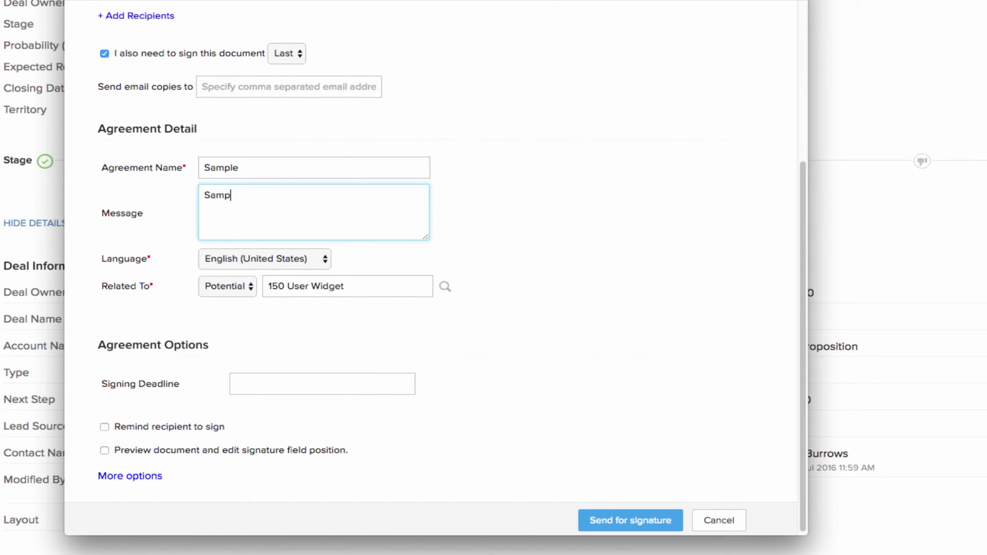
{"action": "type", "text": "le Message"}
{"action": "left_click", "coordinate": [249, 290]}
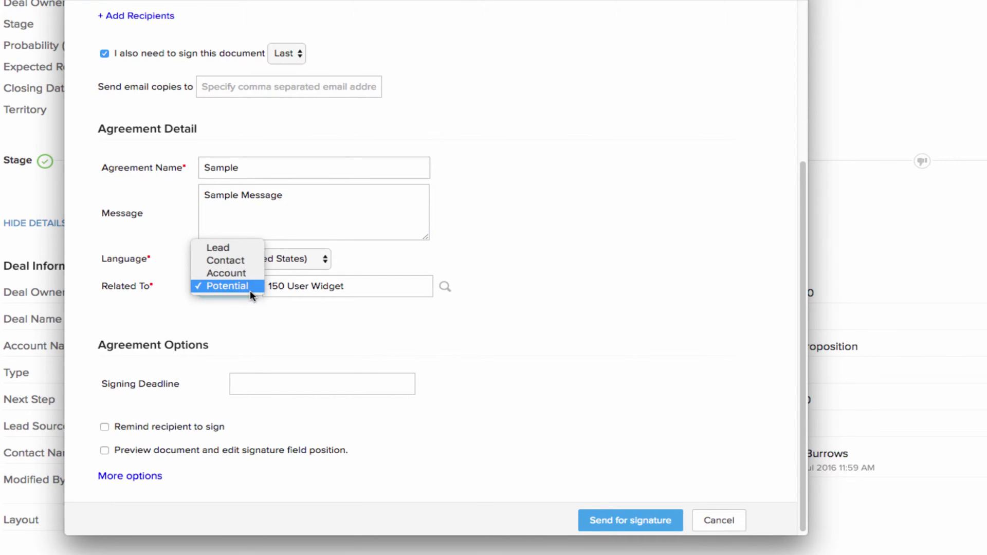
{"action": "left_click", "coordinate": [250, 290]}
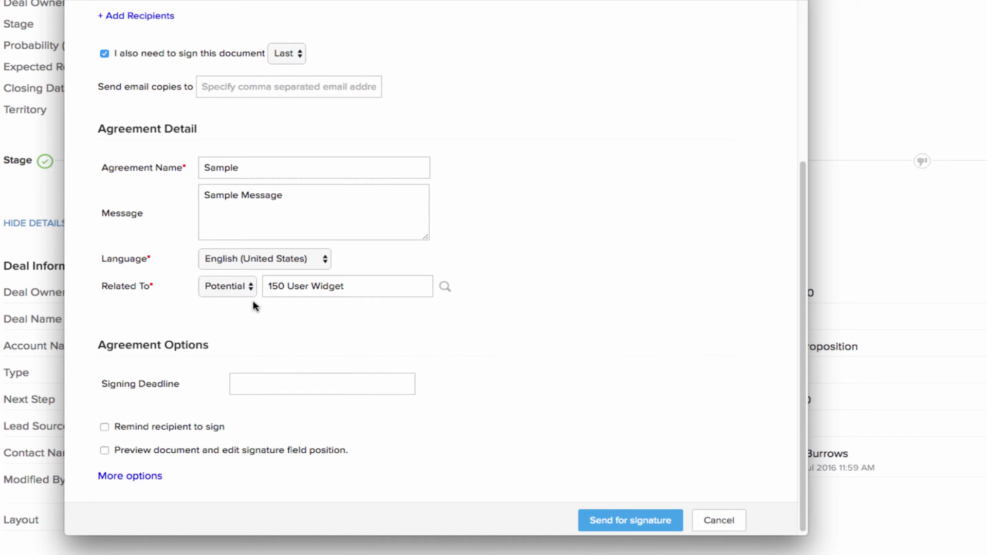
Step: Set the signing deadline to 2016-07-28 and turn on daily reminders
{"action": "left_click", "coordinate": [283, 382]}
{"action": "left_click", "coordinate": [366, 343]}
{"action": "left_click", "coordinate": [104, 427]}
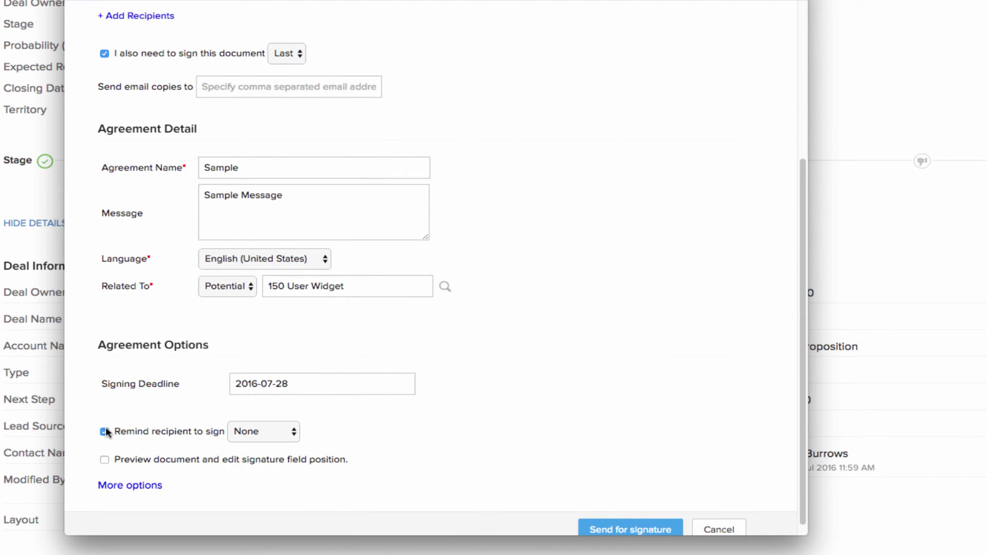
{"action": "left_click", "coordinate": [254, 432]}
{"action": "left_click", "coordinate": [268, 445]}
{"action": "scroll", "coordinate": [385, 451], "scroll_direction": "down", "scroll_amount": 1}
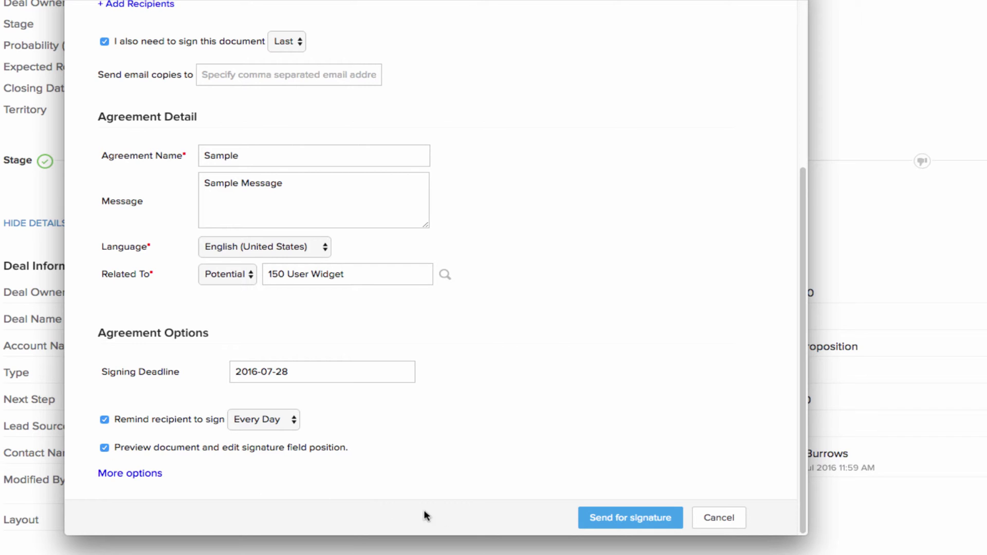
Step: Place a signature field on the second By: line, send 'Sample', and open its emailed signing link
{"action": "left_click", "coordinate": [629, 521]}
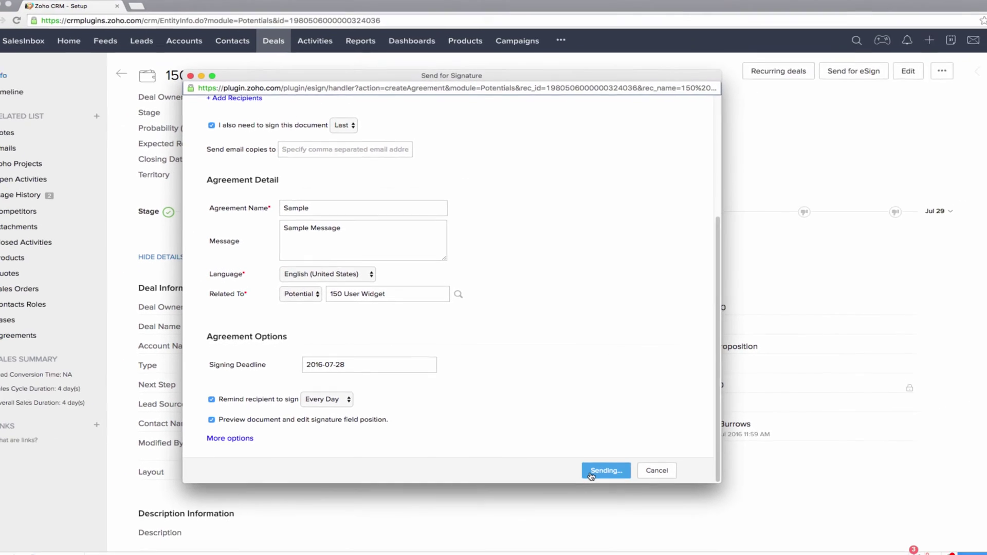
{"action": "scroll", "coordinate": [557, 340], "scroll_direction": "down", "scroll_amount": 20}
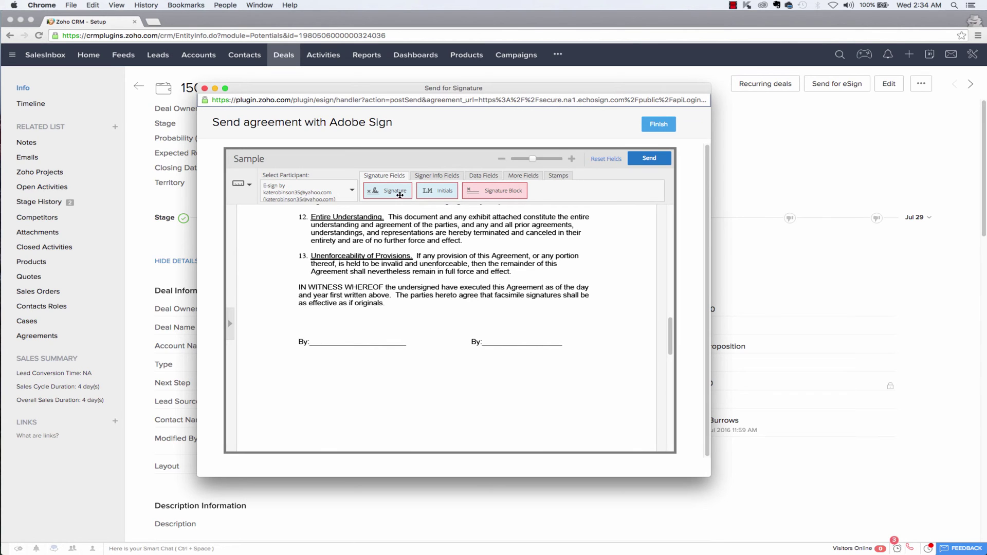
{"action": "left_click_drag", "start_coordinate": [411, 221], "coordinate": [516, 350]}
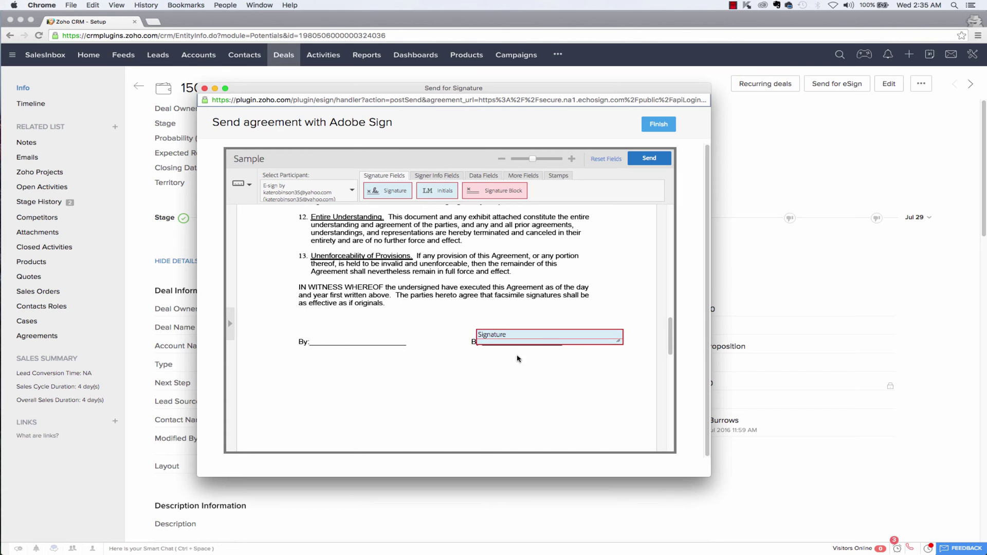
{"action": "left_click", "coordinate": [650, 159]}
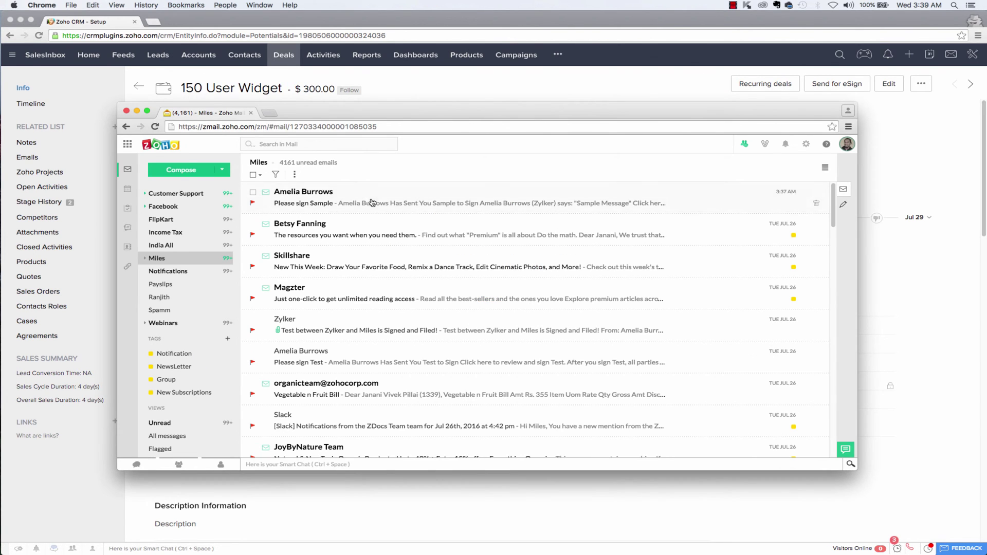
{"action": "left_click", "coordinate": [369, 203]}
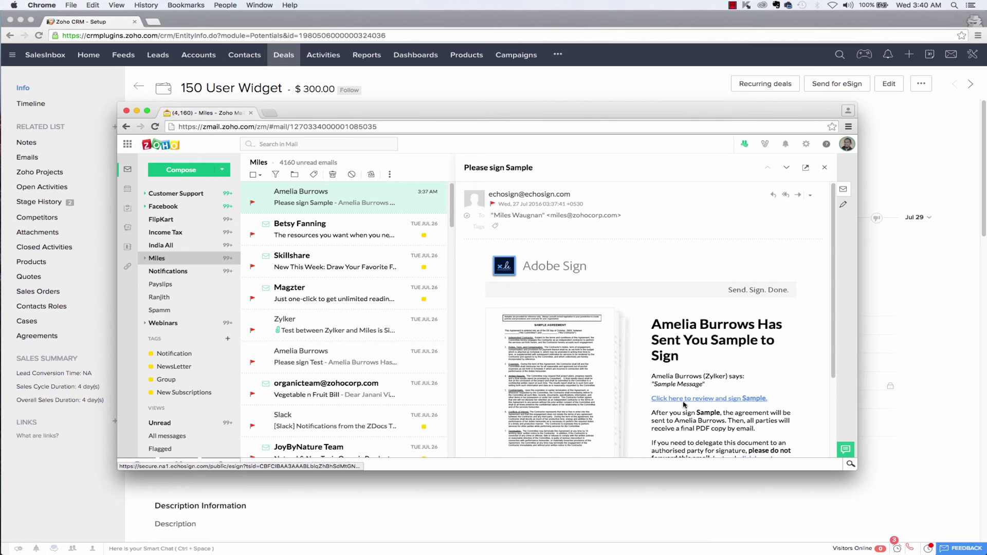
{"action": "left_click", "coordinate": [696, 399]}
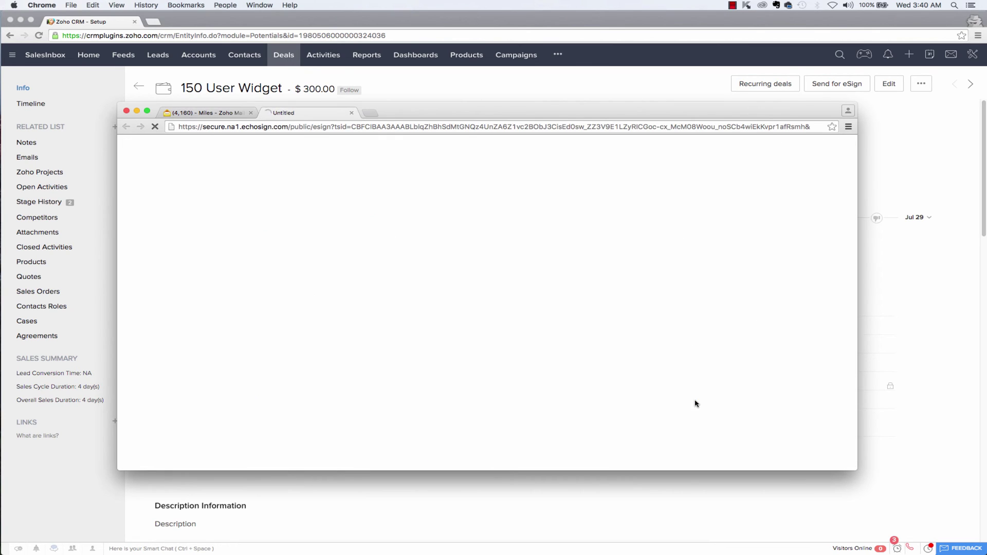
Step: Apply the typed signature to the Sample agreement's signature field and submit it
{"action": "scroll", "coordinate": [627, 348], "scroll_direction": "down", "scroll_amount": 15}
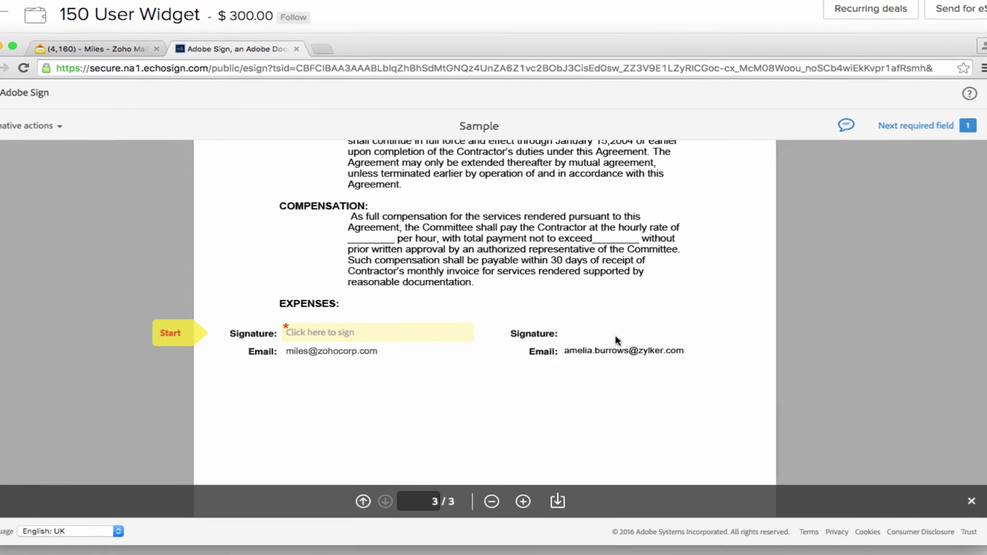
{"action": "left_click", "coordinate": [426, 344]}
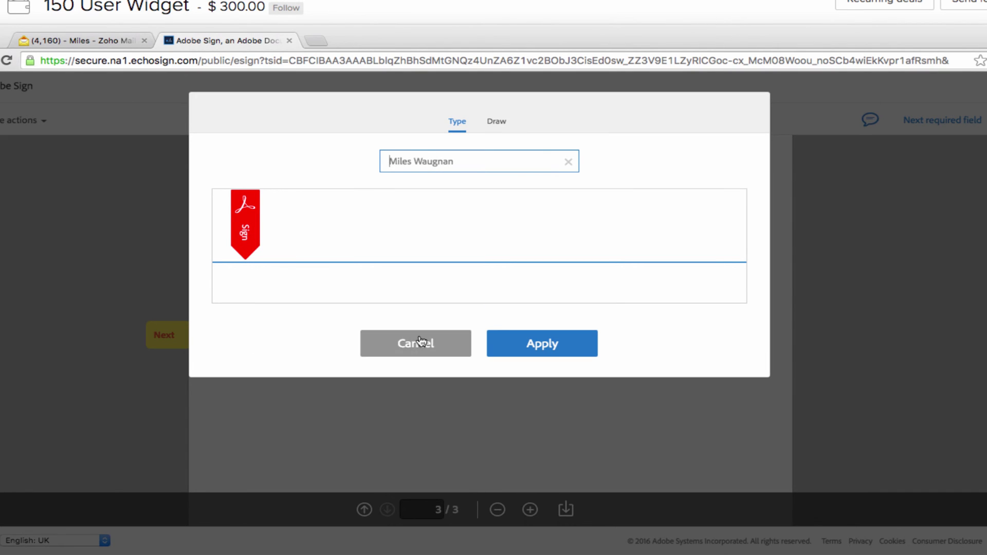
{"action": "left_click", "coordinate": [553, 353]}
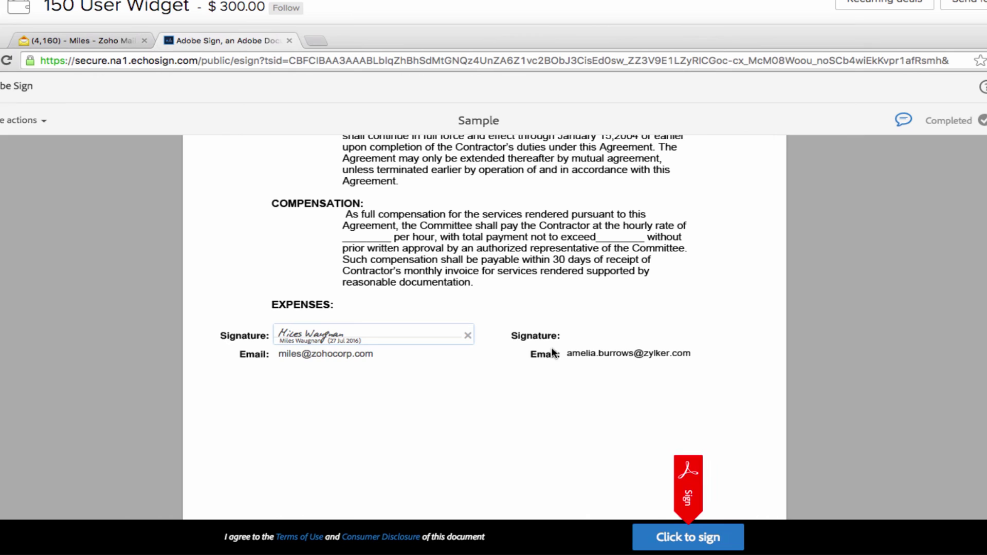
{"action": "left_click", "coordinate": [689, 535]}
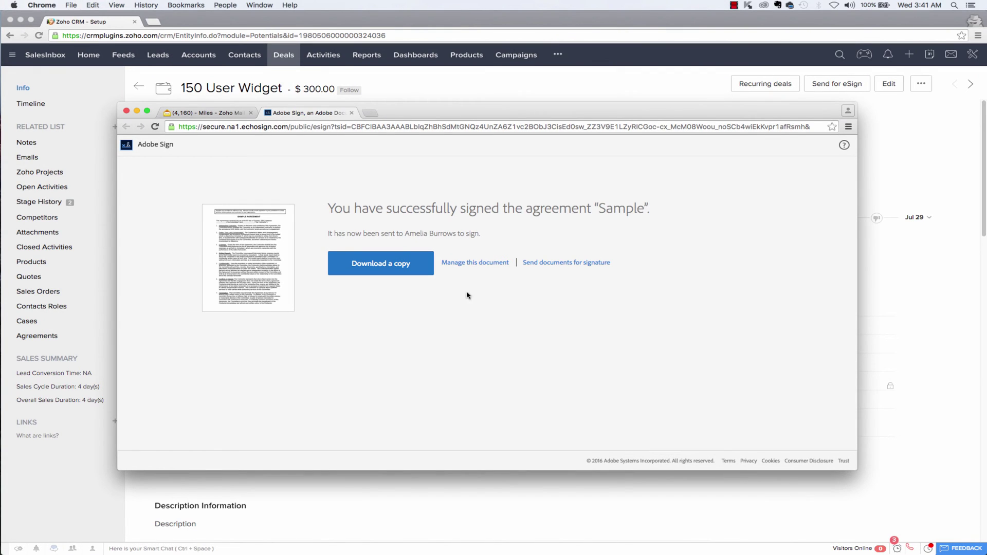
Step: Close Adobe Sign and open the Agreements list of the 150 User Widget deal
{"action": "left_click", "coordinate": [126, 111]}
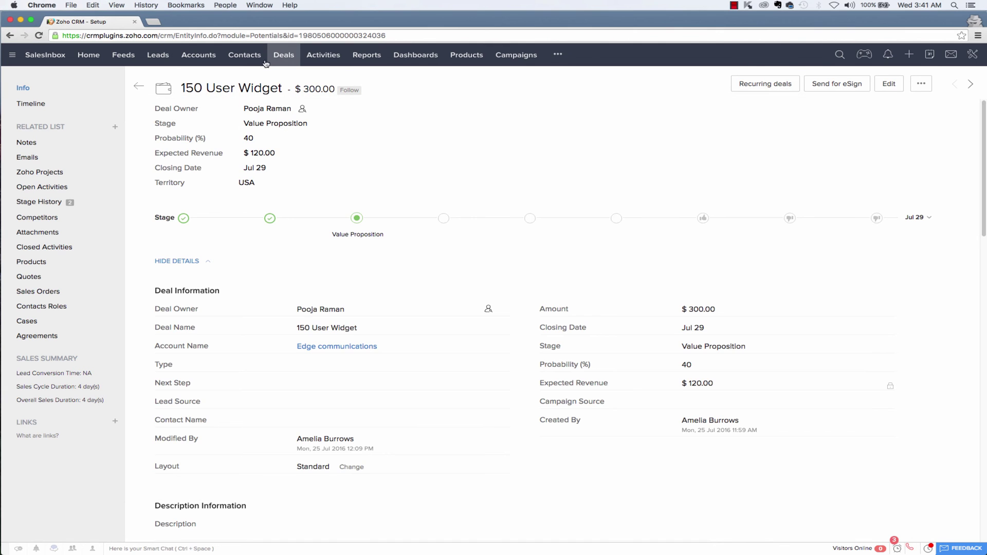
{"action": "left_click", "coordinate": [282, 56]}
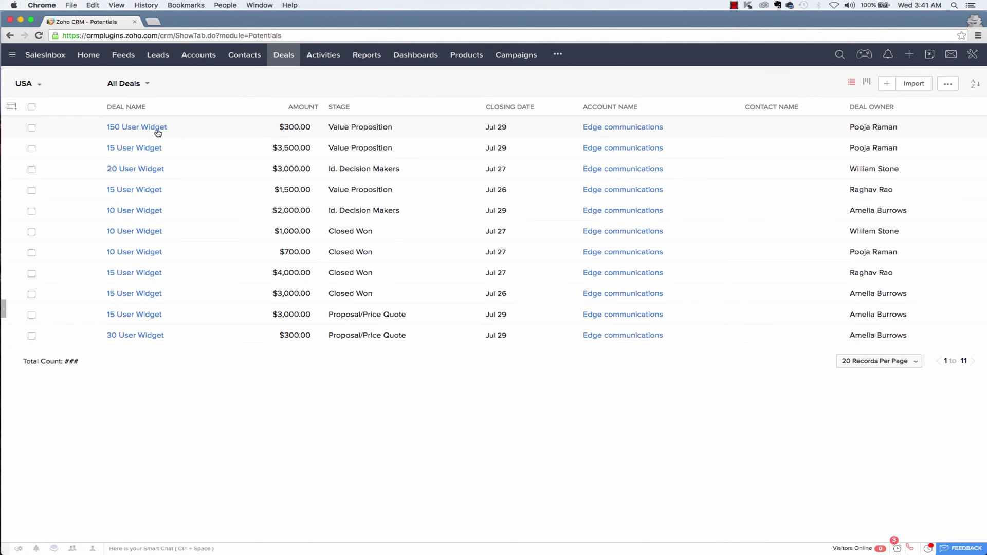
{"action": "left_click", "coordinate": [141, 129]}
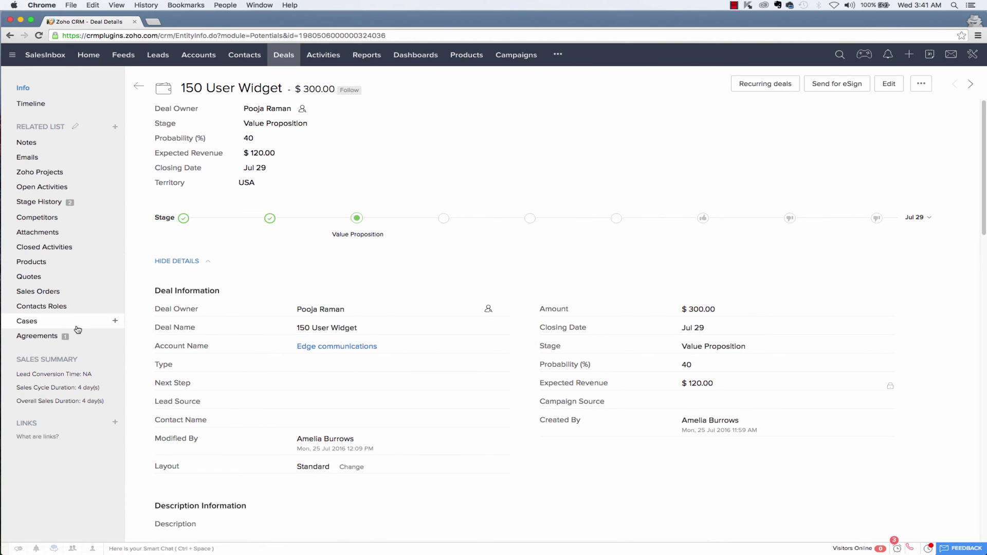
{"action": "left_click", "coordinate": [59, 339]}
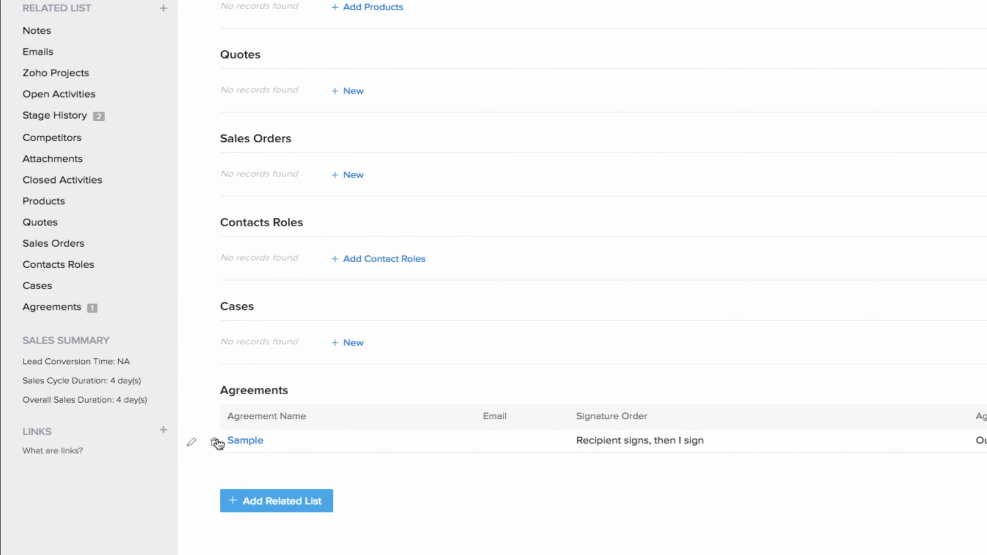
Step: Open the Sample agreement, view its signed samplecontract.pdf attachment, then return to Home
{"action": "left_click", "coordinate": [249, 443]}
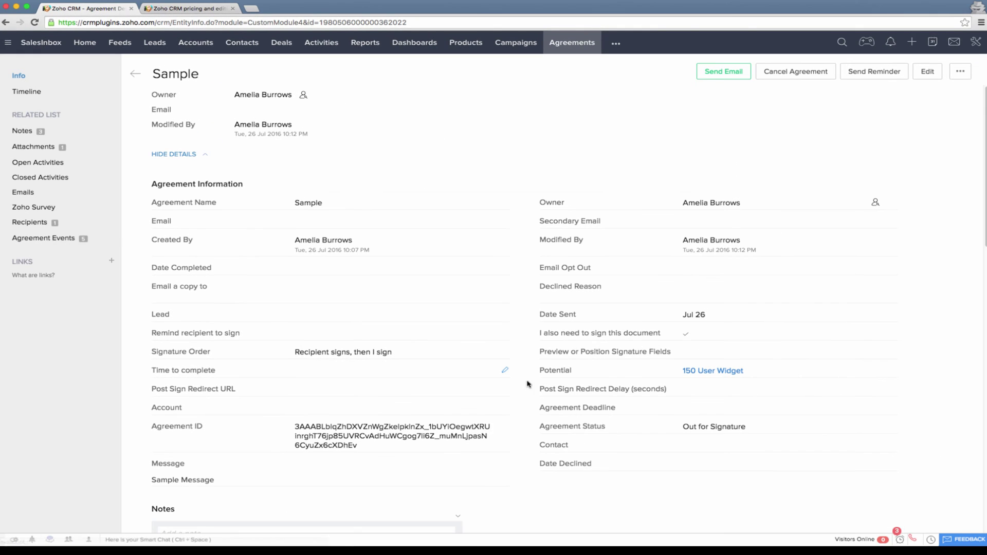
{"action": "scroll", "coordinate": [620, 444], "scroll_direction": "down", "scroll_amount": 5}
{"action": "scroll", "coordinate": [619, 444], "scroll_direction": "down", "scroll_amount": 5}
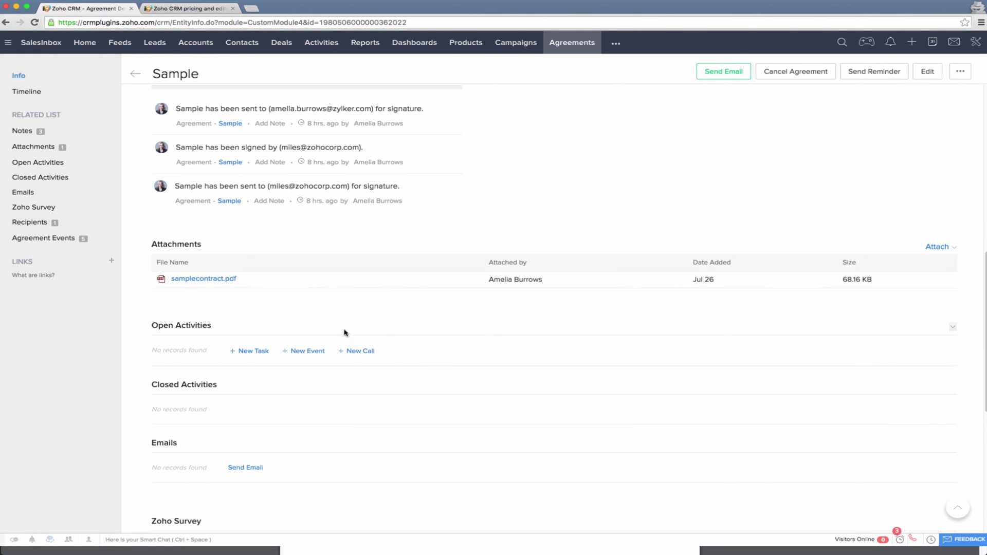
{"action": "left_click", "coordinate": [205, 281]}
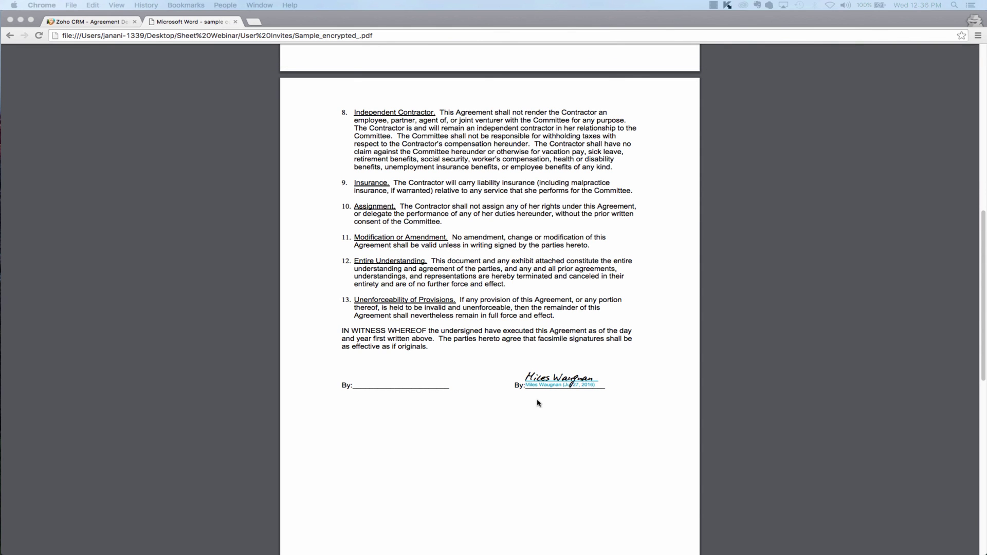
{"action": "left_click", "coordinate": [235, 22]}
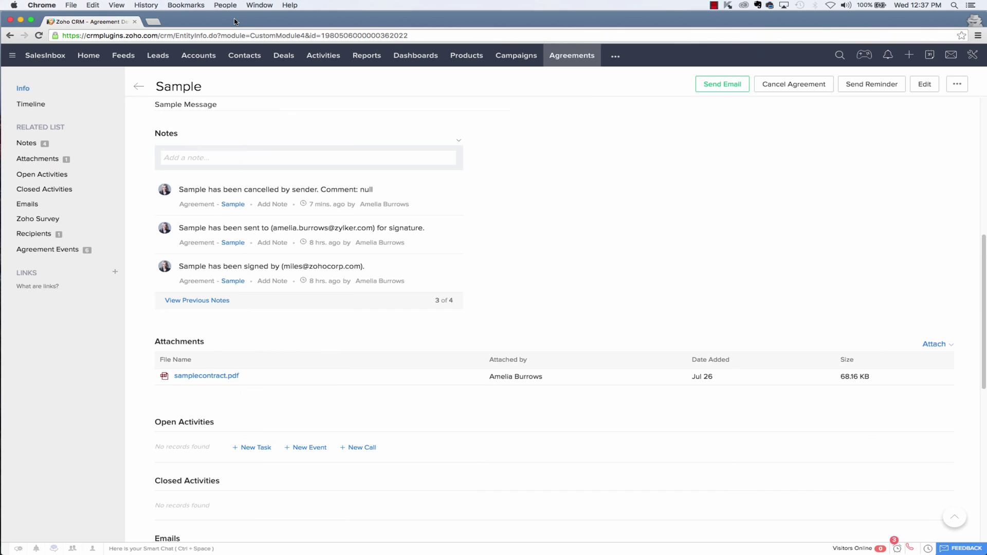
{"action": "left_click", "coordinate": [93, 61]}
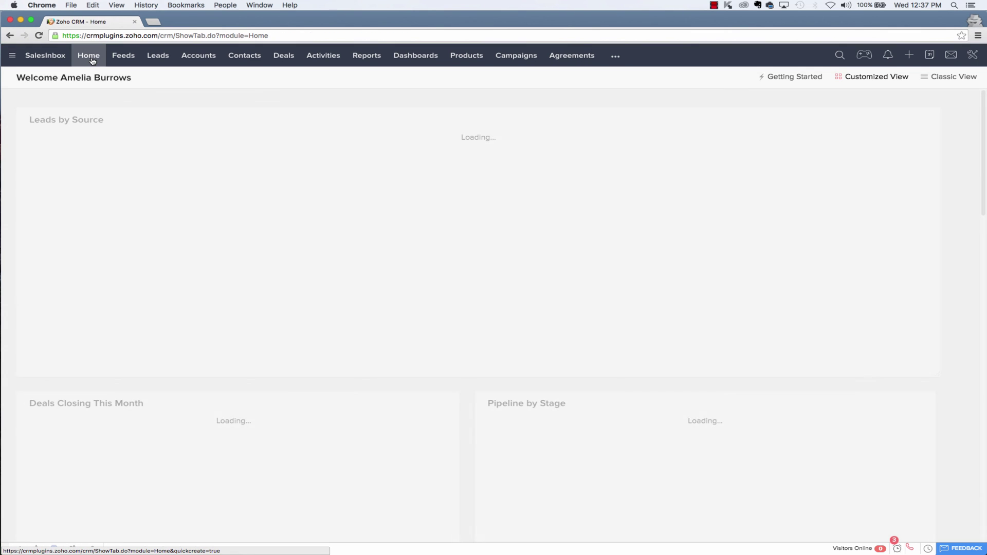